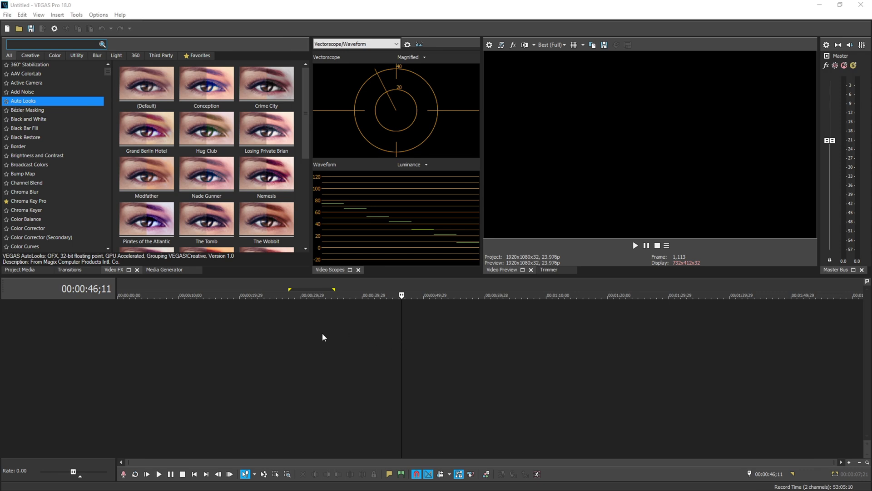
# Mark and clear a 0:31–1:13 timeline range, then search effects for 'style' to preview Style Transfer presets
pyautogui.moveTo(313, 337); pyautogui.dragTo(568, 338)
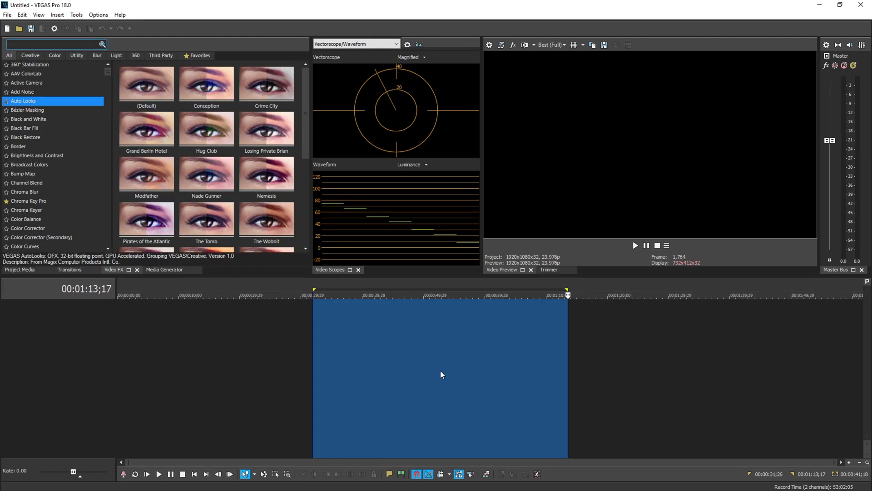
pyautogui.click(491, 371)
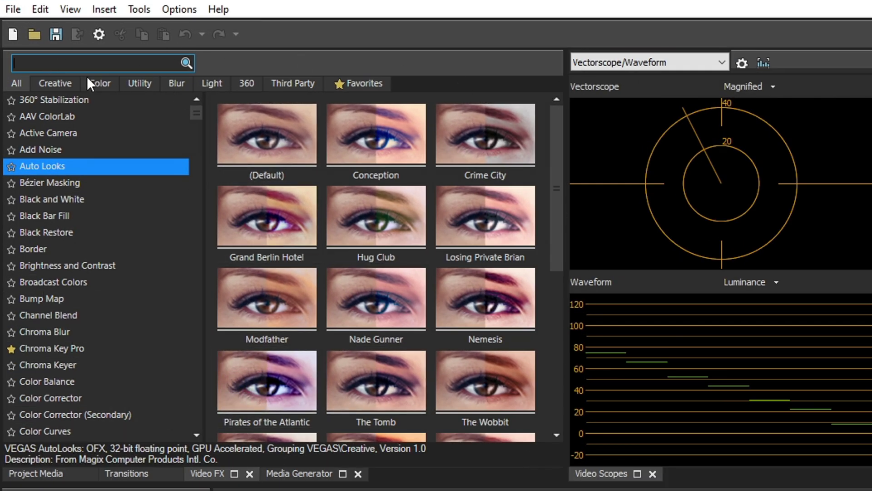
pyautogui.click(50, 62)
pyautogui.write('style')
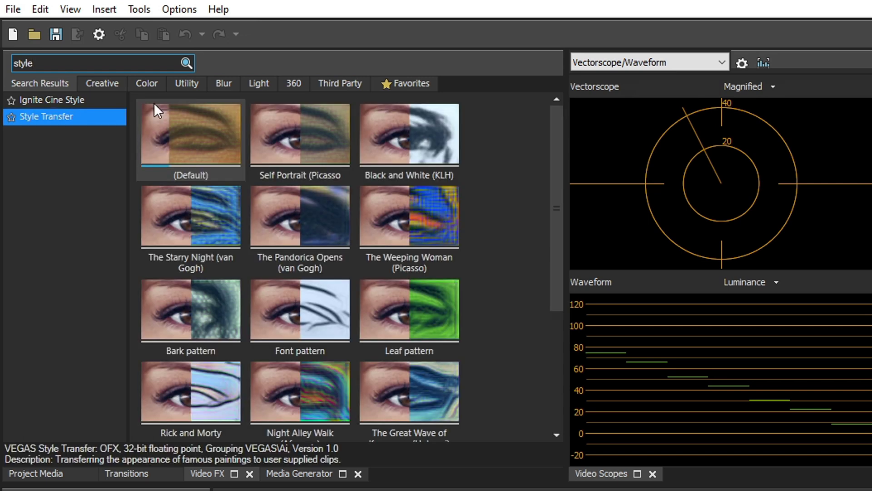
pyautogui.click(90, 65)
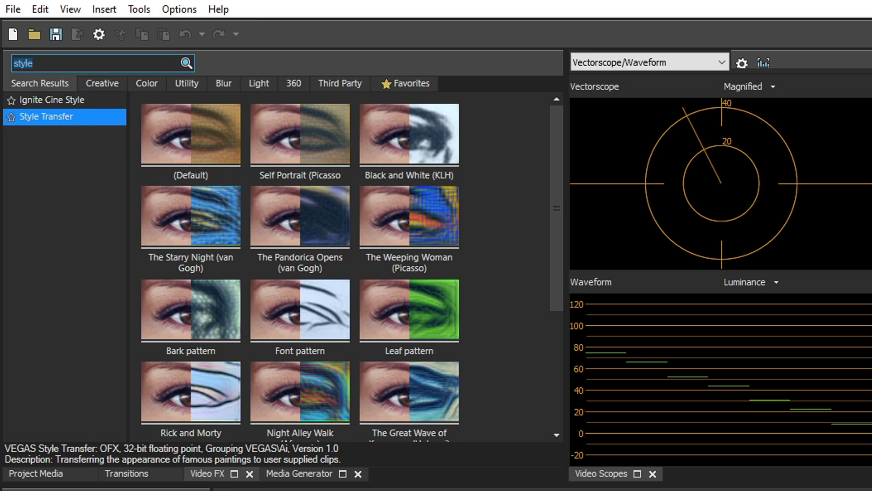
# Search for 'autolevel', clear the search, and star Add Noise as a favorite effect
pyautogui.write('auto')
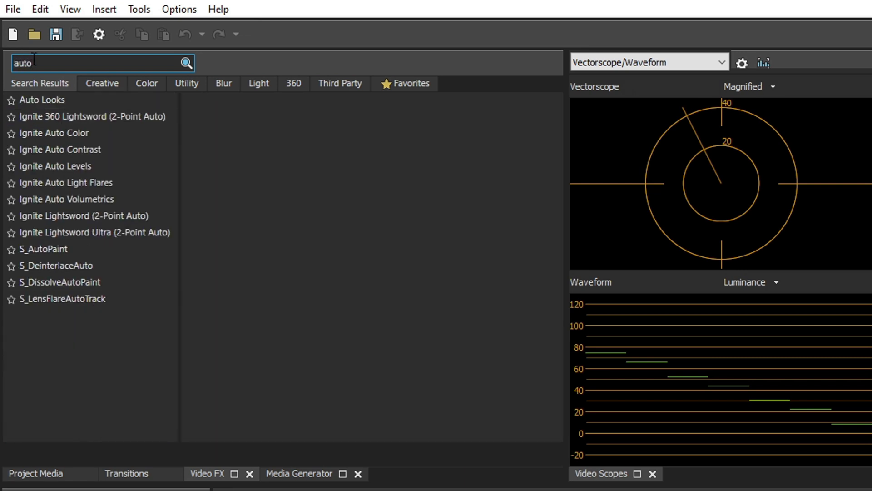
pyautogui.write('level')
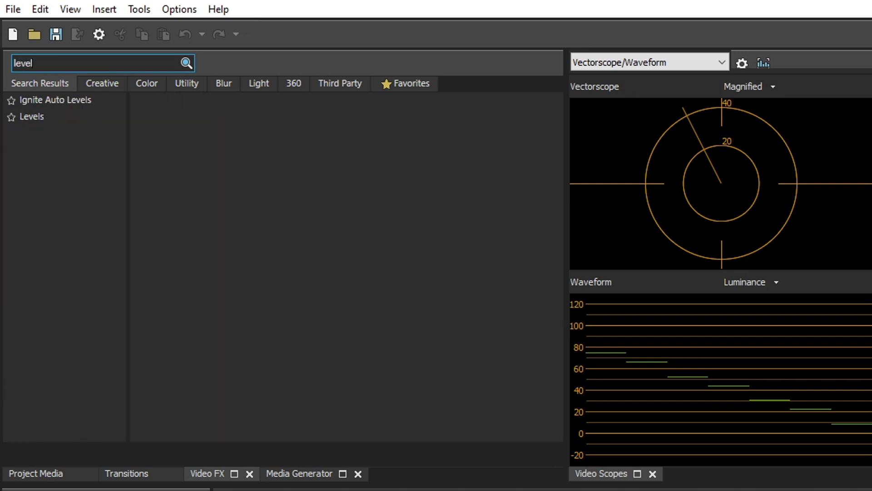
pyautogui.hotkey('ctrl', 'a')
pyautogui.press('BackSpace')
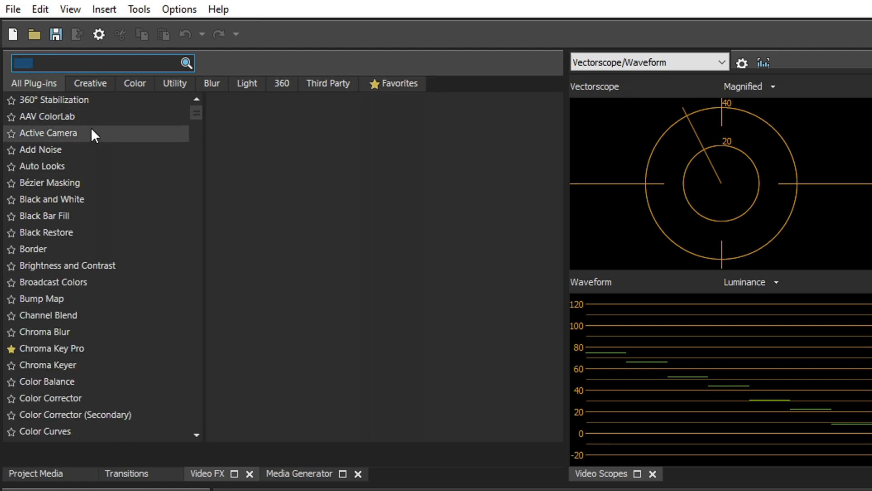
pyautogui.click(22, 150)
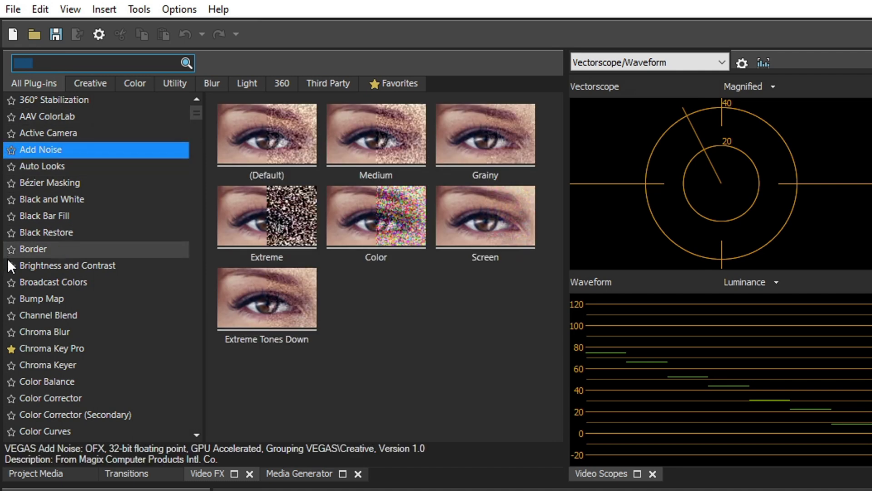
pyautogui.click(10, 152)
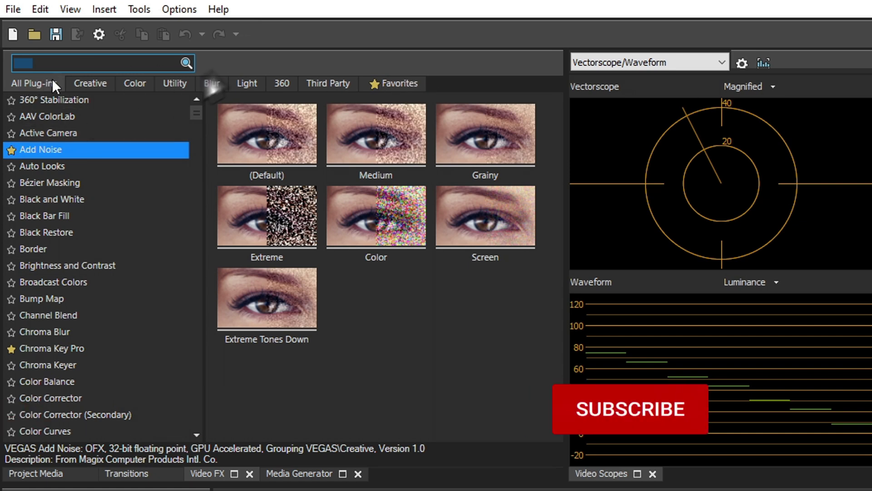
# Browse the Creative, Color, Utility, Blur, Light, 360, Third Party and Favorites effect categories
pyautogui.click(90, 82)
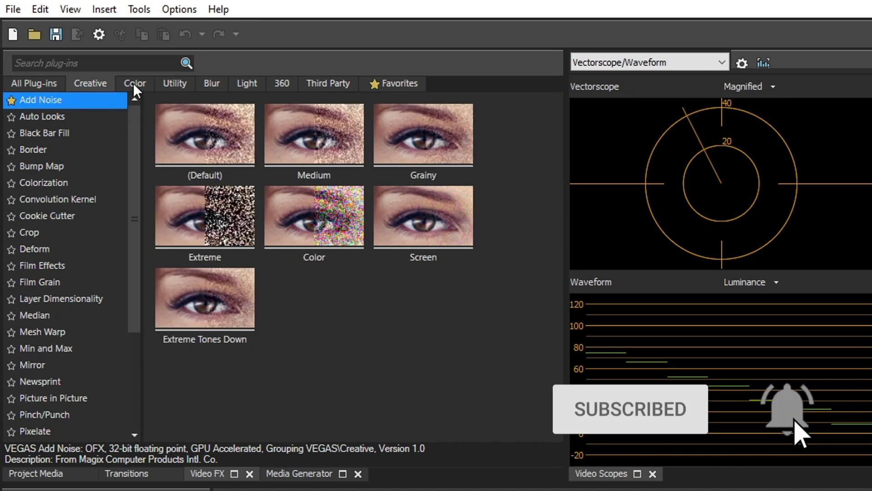
pyautogui.click(133, 83)
pyautogui.click(178, 85)
pyautogui.click(210, 83)
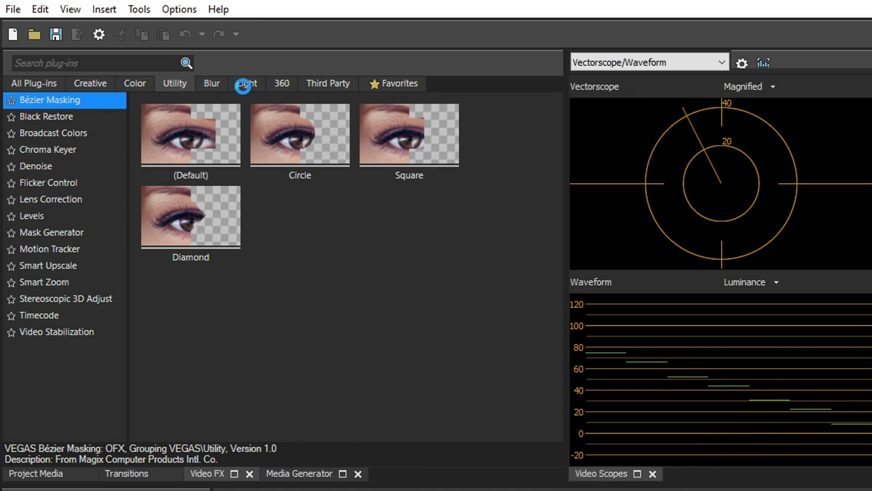
pyautogui.click(249, 84)
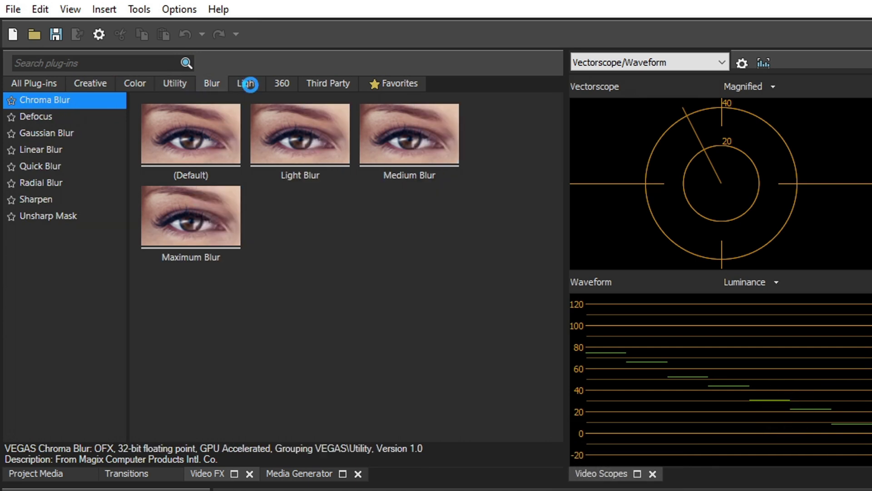
pyautogui.click(280, 83)
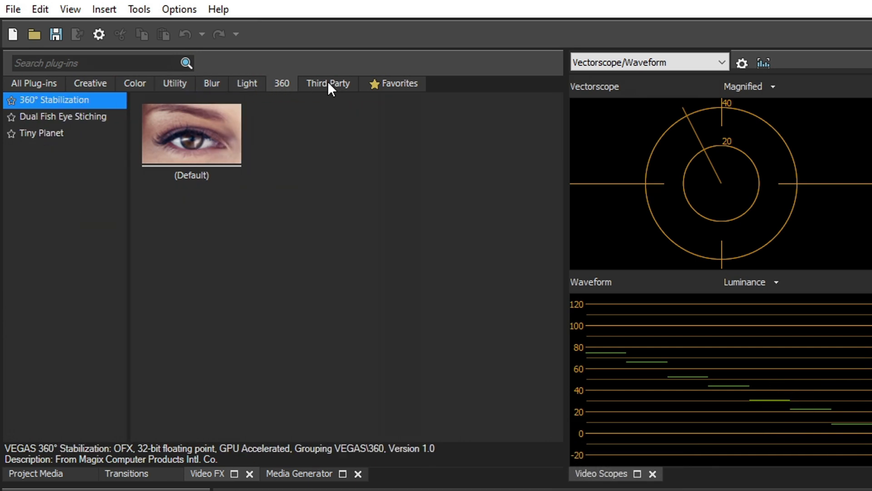
pyautogui.click(328, 82)
pyautogui.click(389, 82)
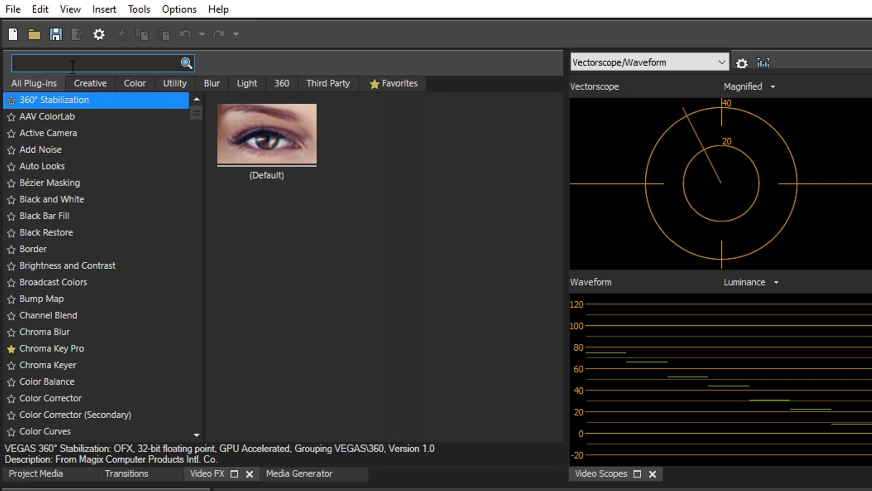
pyautogui.write('style trans')
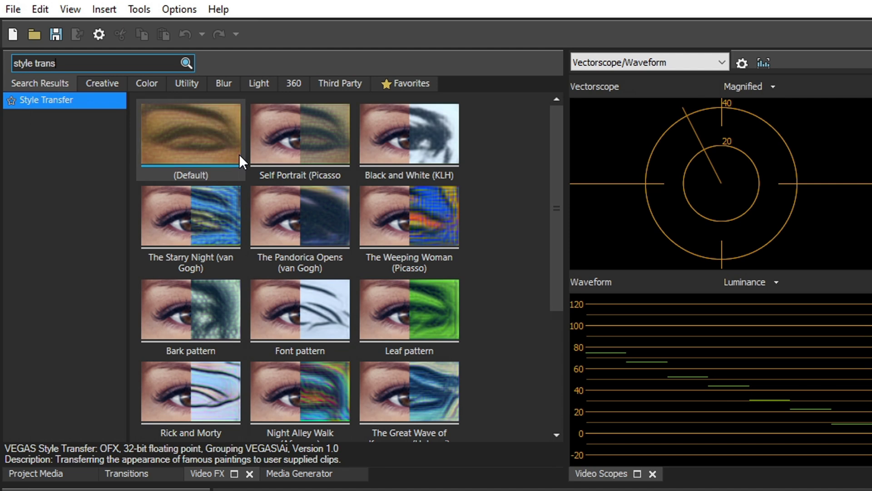
pyautogui.hotkey('ctrl', 'a')
pyautogui.write('coloriz')
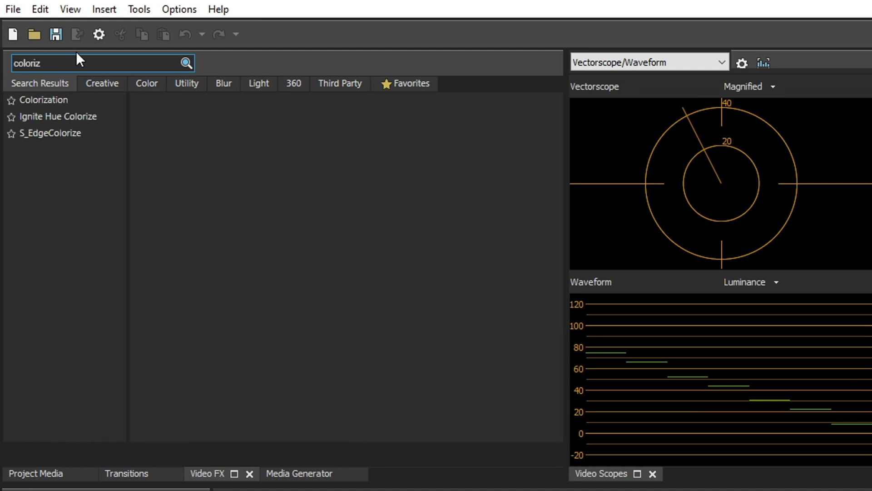
pyautogui.click(62, 101)
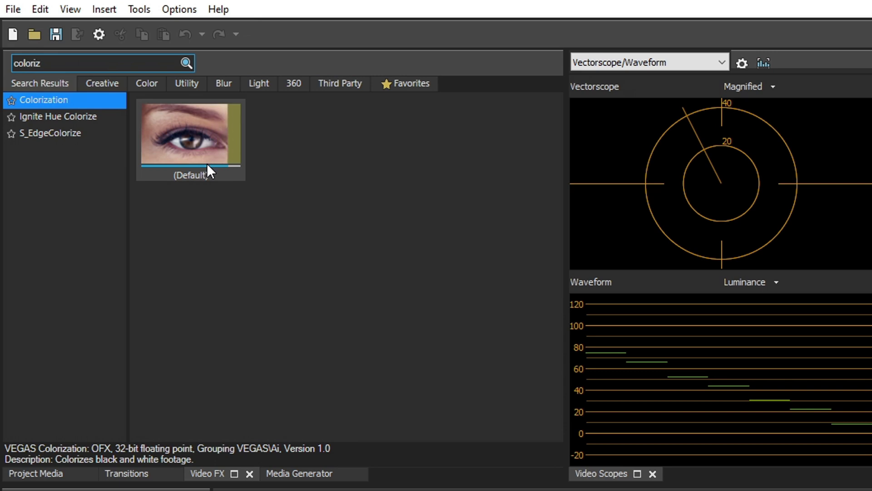
pyautogui.click(40, 97)
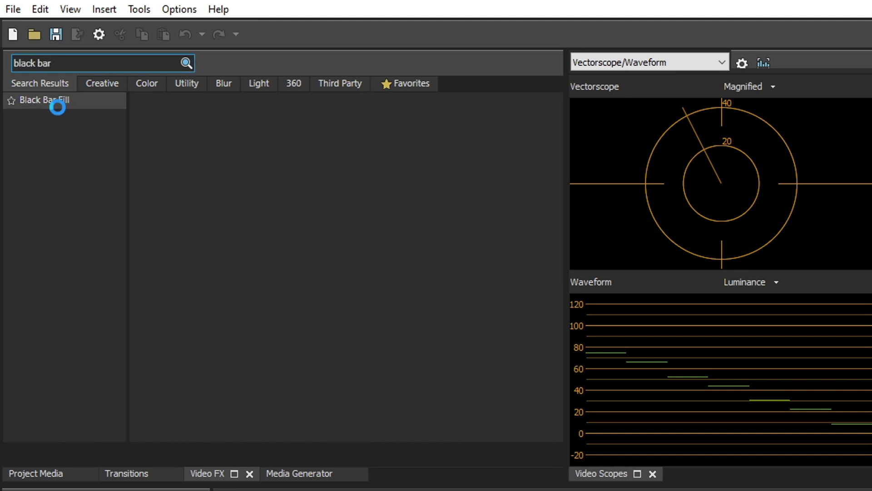
pyautogui.click(59, 104)
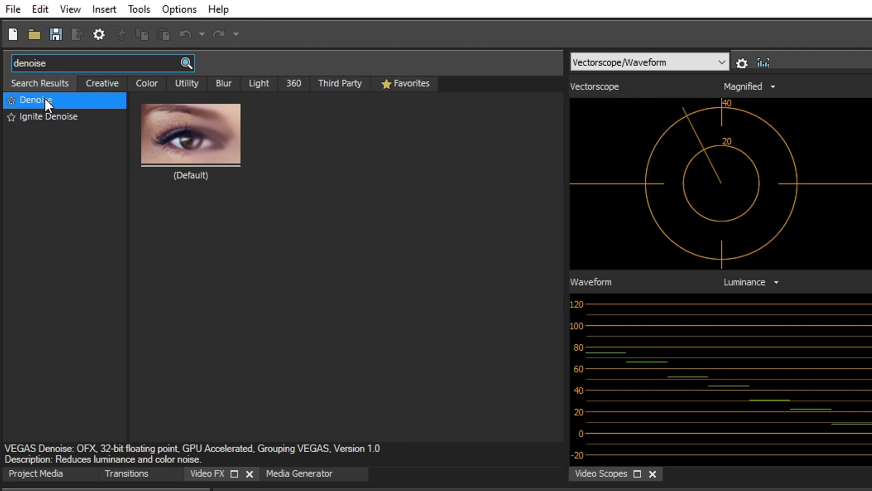
# Clear the denoise effects search and show the list of transitions
pyautogui.hotkey('ctrl', 'a')
pyautogui.press('BackSpace')
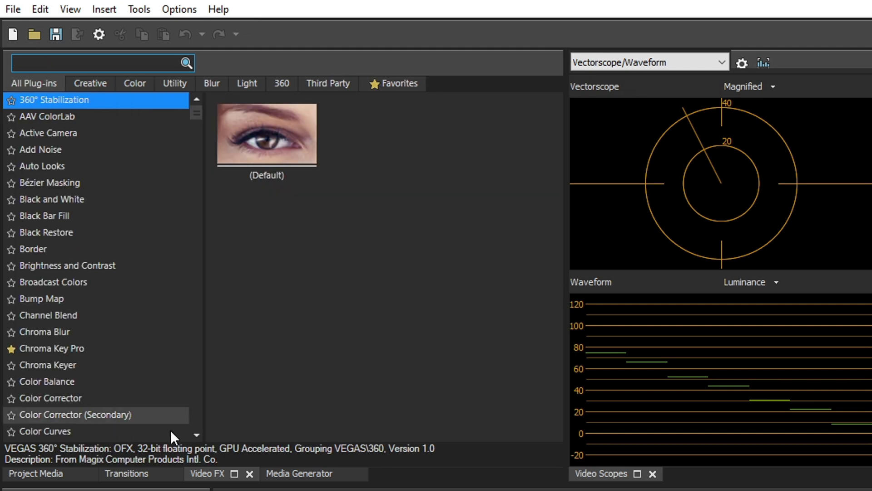
pyautogui.click(132, 478)
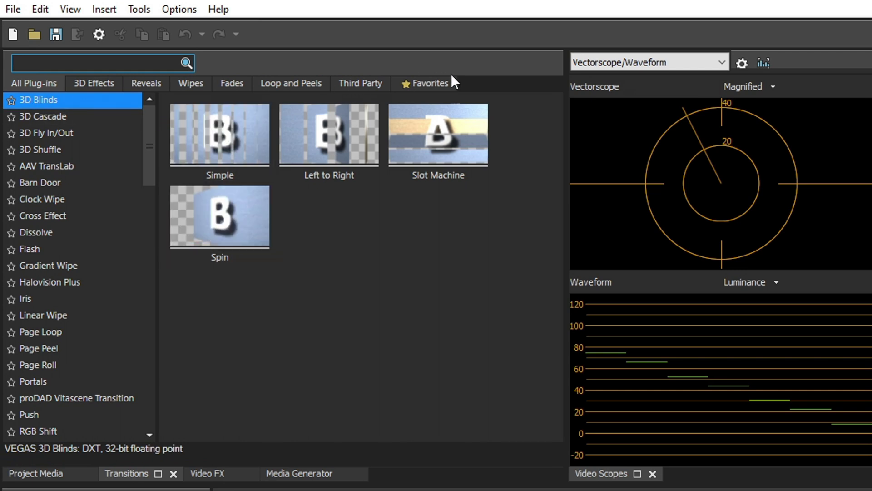
# Show the Titles and Text presets under Media Generators and drag within the workspace
pyautogui.click(308, 475)
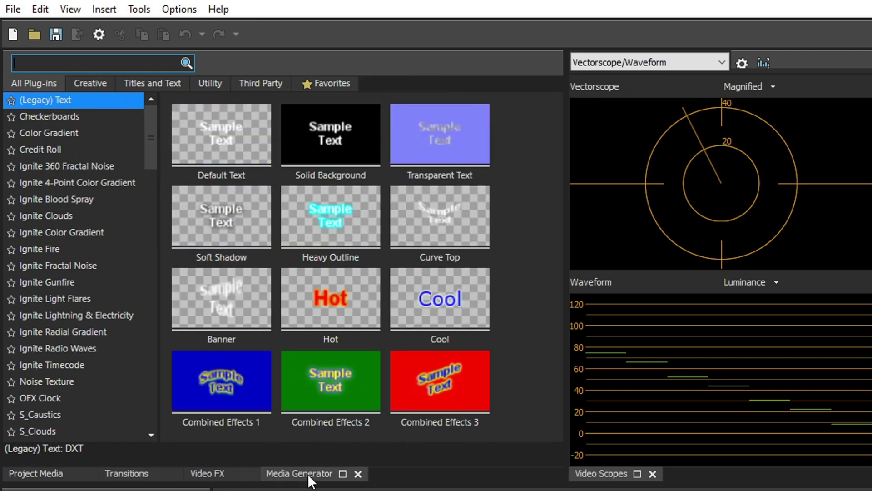
pyautogui.scroll(-15, 132, 309)
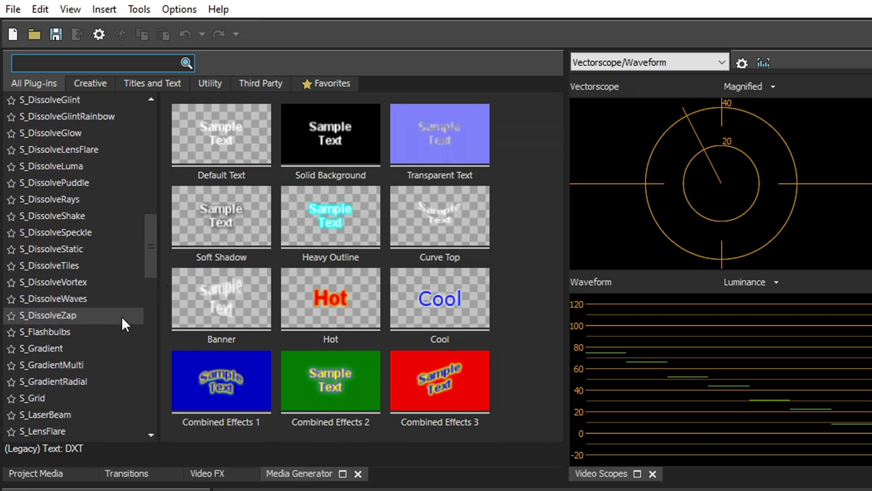
pyautogui.click(50, 433)
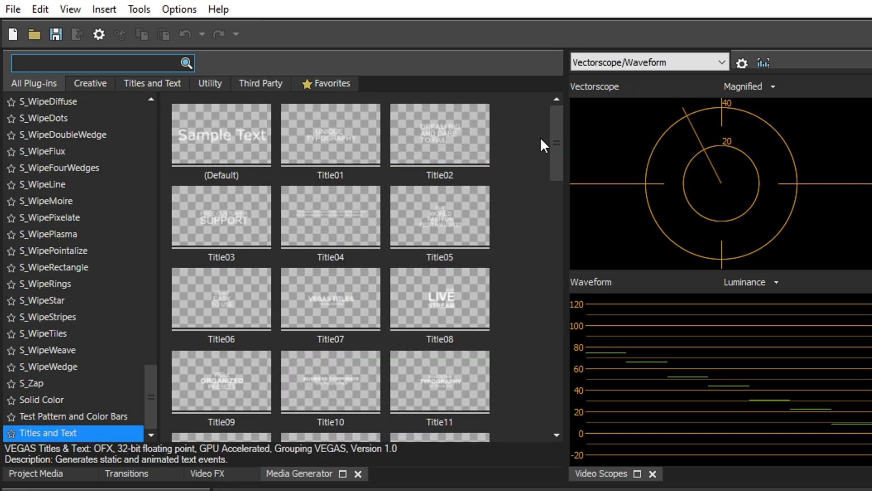
pyautogui.moveTo(556, 142)
pyautogui.mouseDown()
pyautogui.moveTo(560, 215)
pyautogui.moveTo(563, 156)
pyautogui.mouseUp()
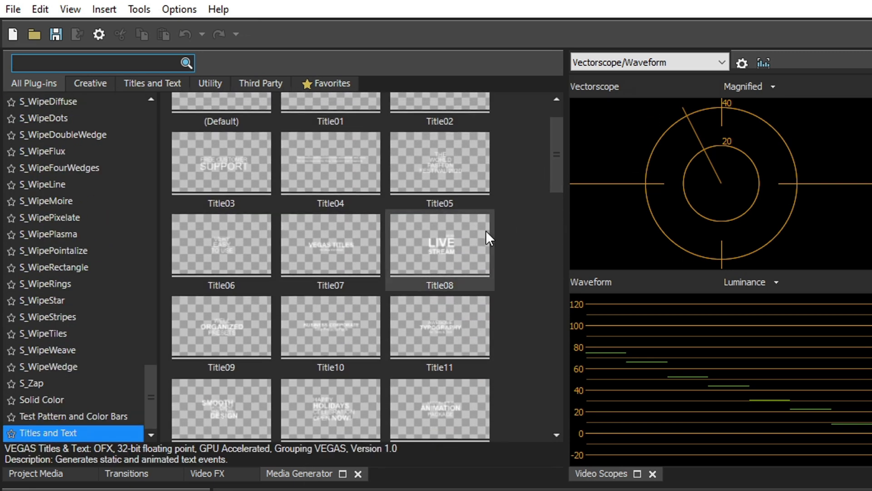
pyautogui.moveTo(486, 237); pyautogui.dragTo(346, 490)
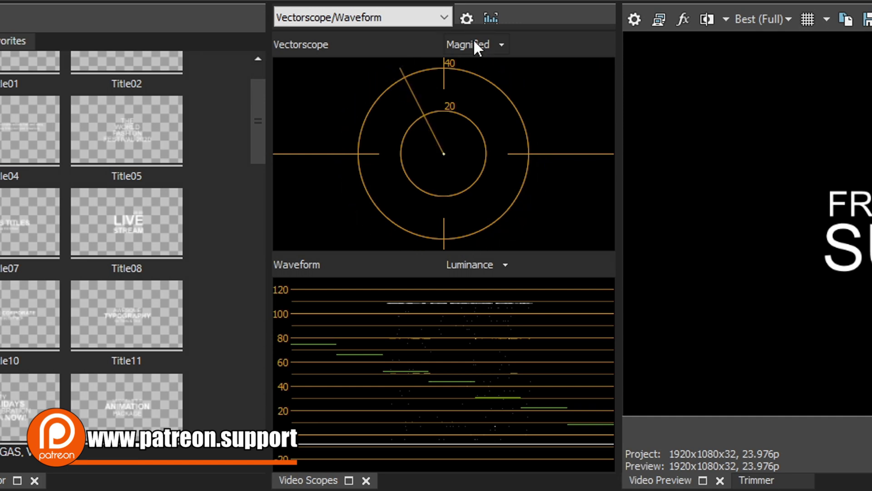
pyautogui.click(468, 19)
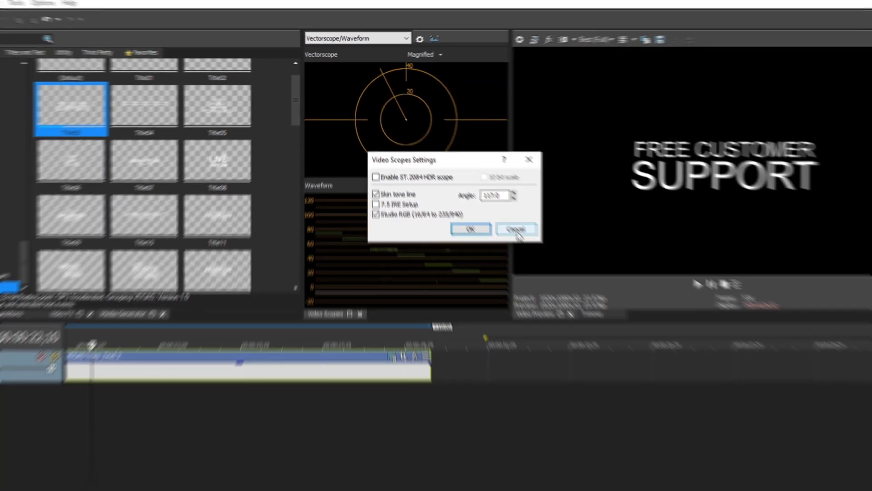
pyautogui.click(553, 338)
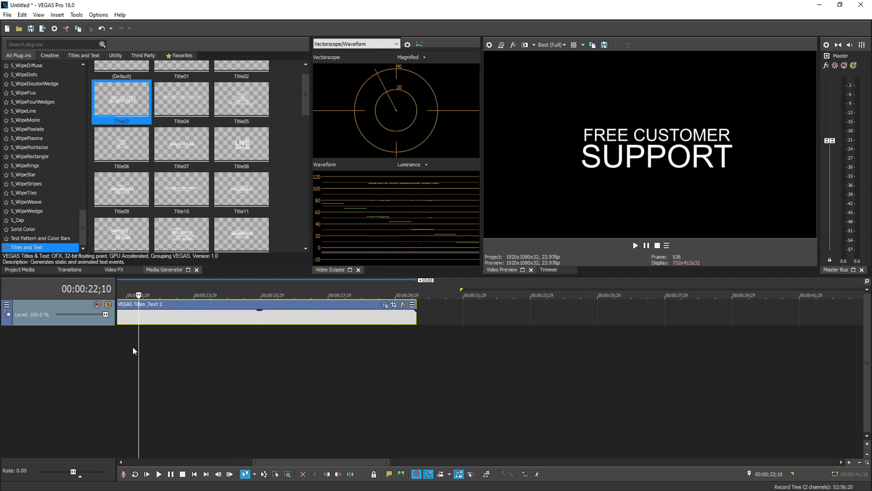
# Look through the File menu, then the Tools menu's Video submenu and the Options menu
pyautogui.click(7, 14)
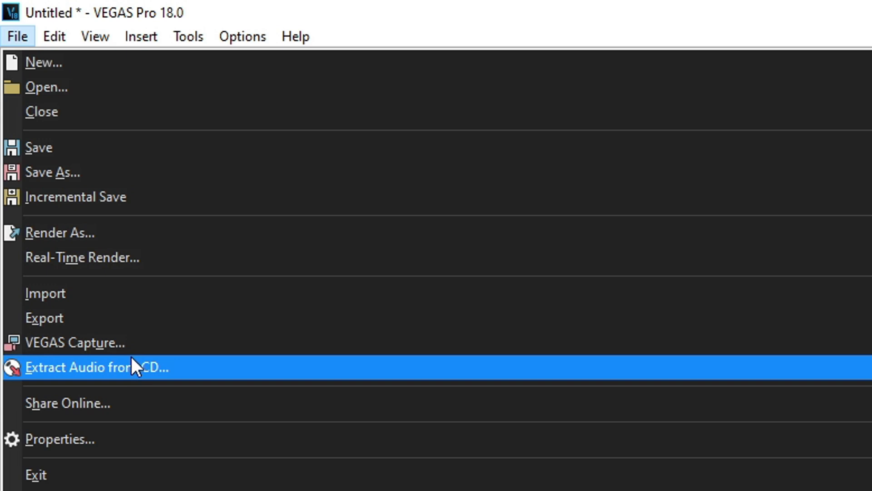
pyautogui.moveTo(190, 39)
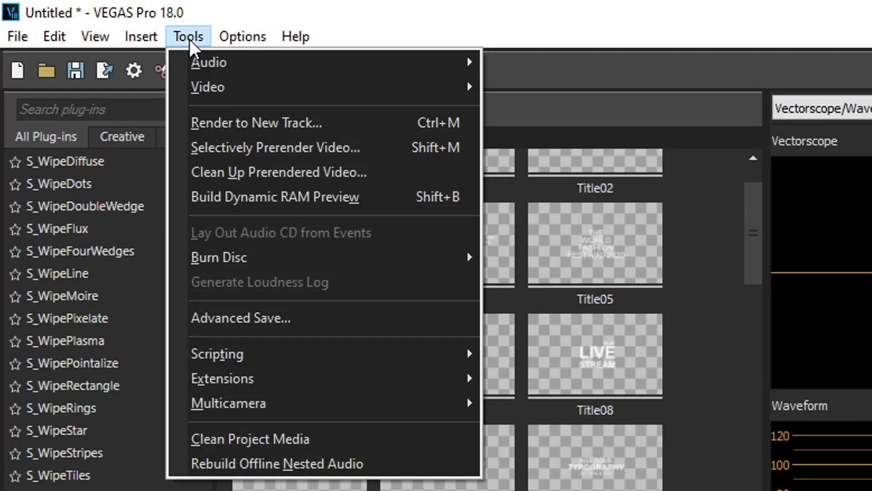
pyautogui.moveTo(442, 89)
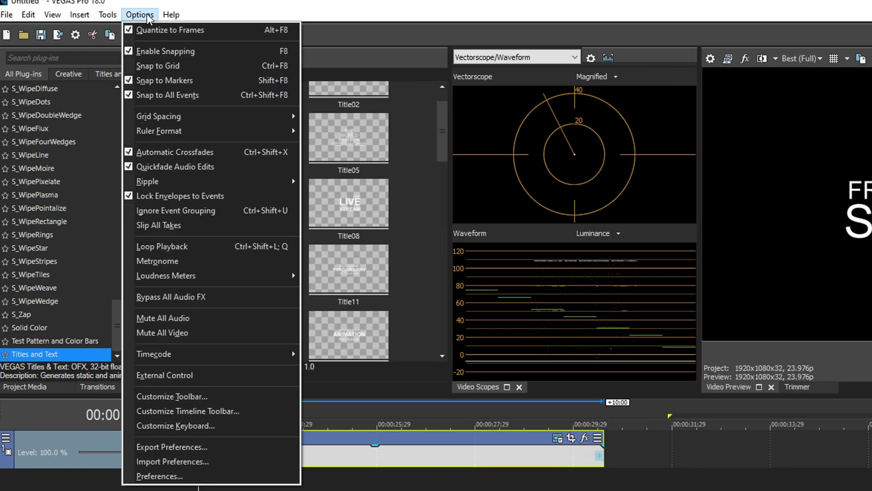
# Check the File I/O preferences for legacy AVC/HEVC decoding and MKV Reader, then close Preferences
pyautogui.click(195, 473)
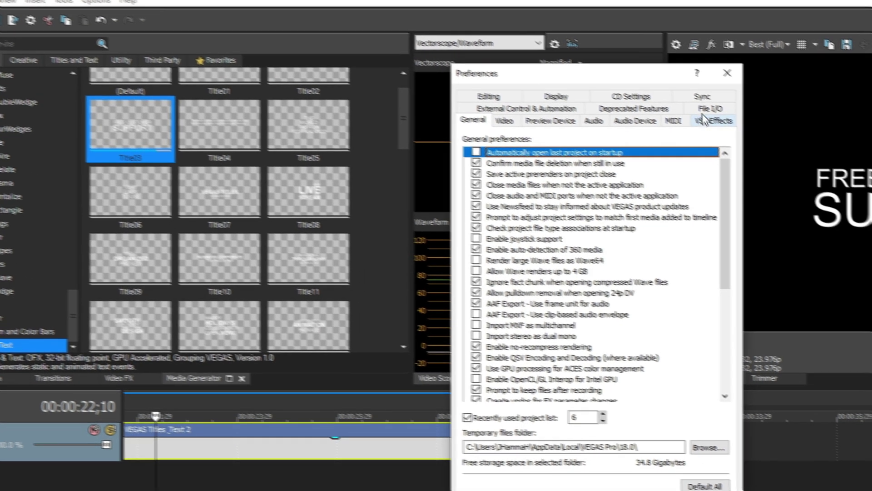
pyautogui.click(745, 122)
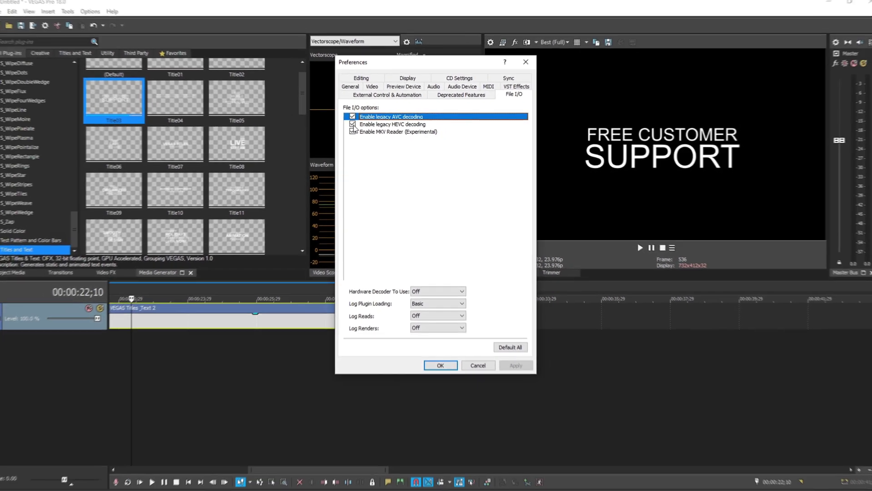
pyautogui.press('Return')
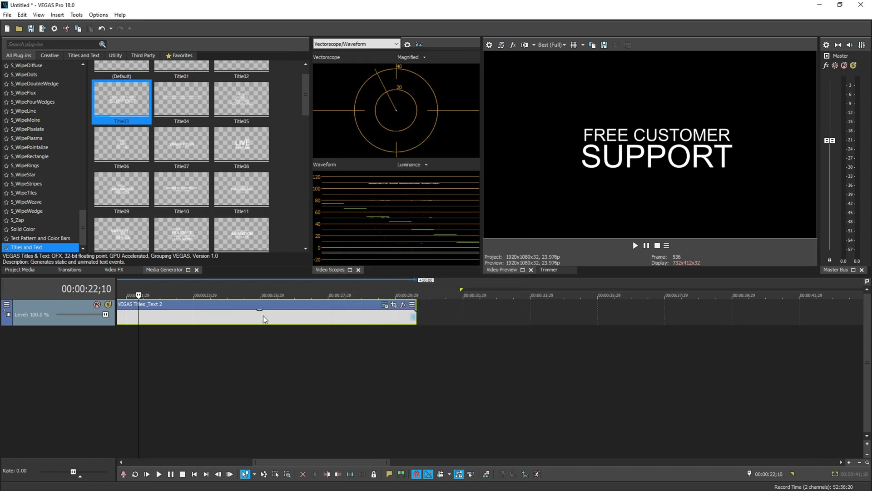
pyautogui.click(262, 320)
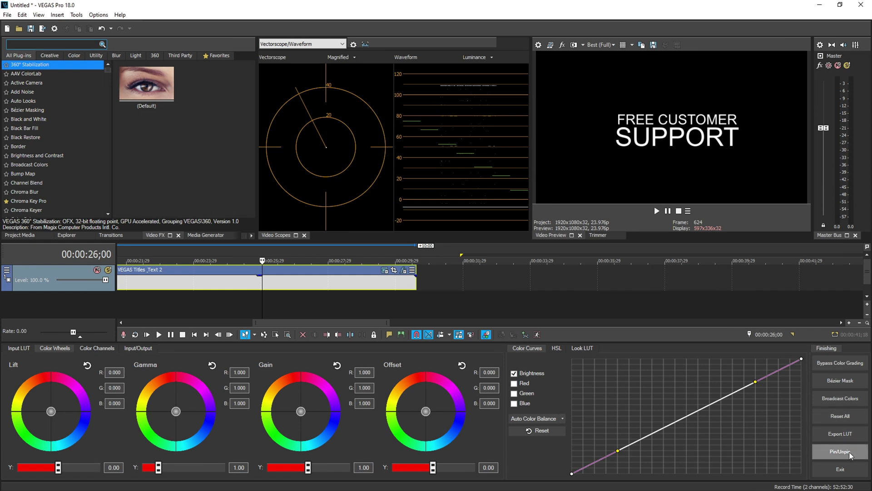
pyautogui.click(138, 348)
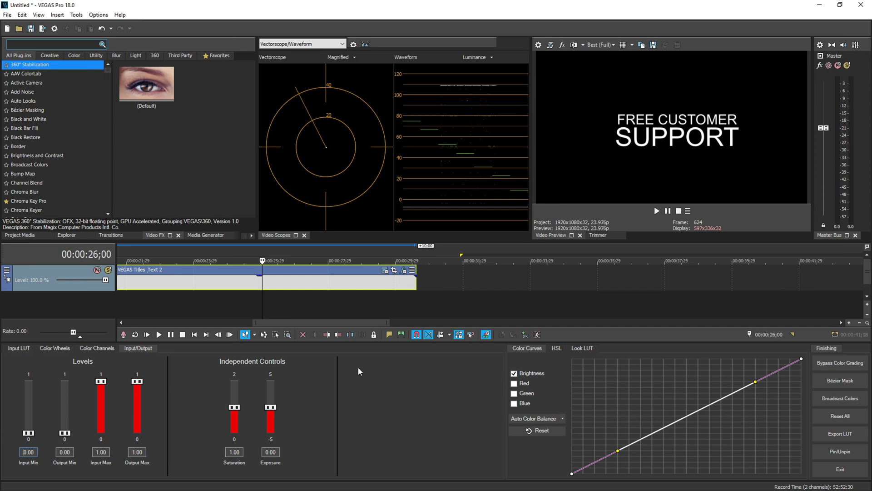
pyautogui.hotkey('ctrl', 'alt', 'g')
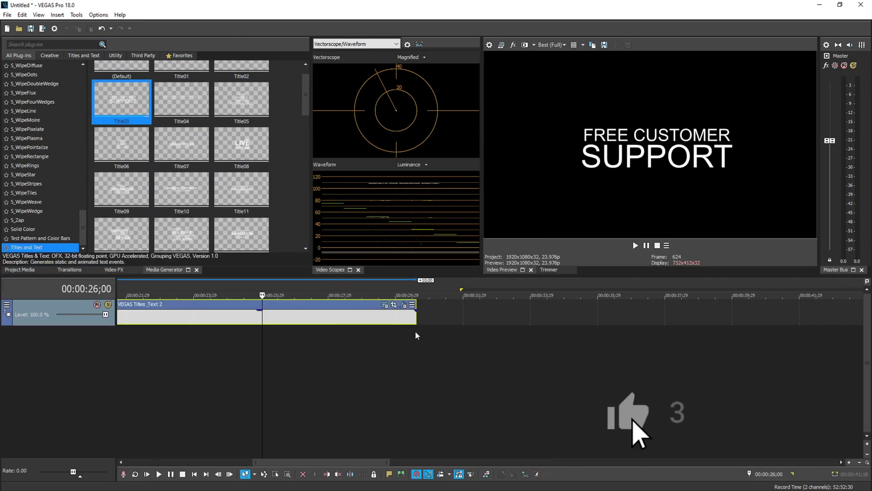
# Select the 25;01–30;17 timeline stretch and render it as Untitled.mov
pyautogui.moveTo(416, 336); pyautogui.dragTo(230, 336)
pyautogui.click(7, 14)
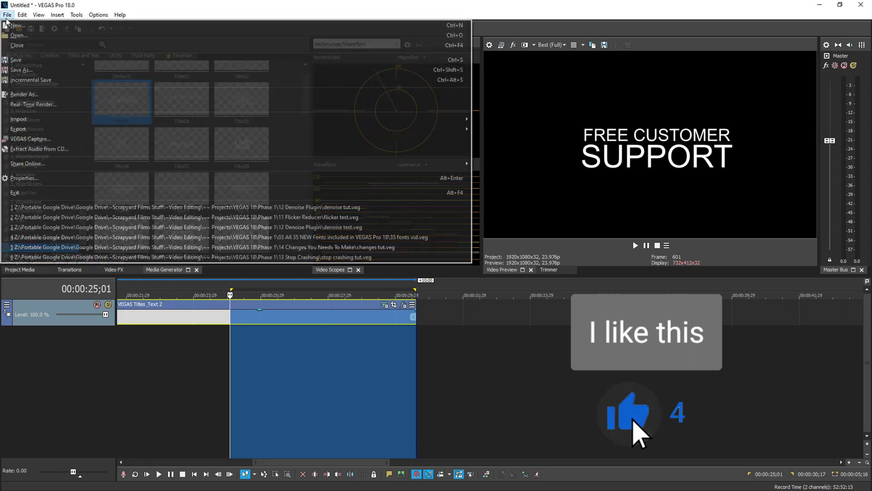
pyautogui.click(35, 95)
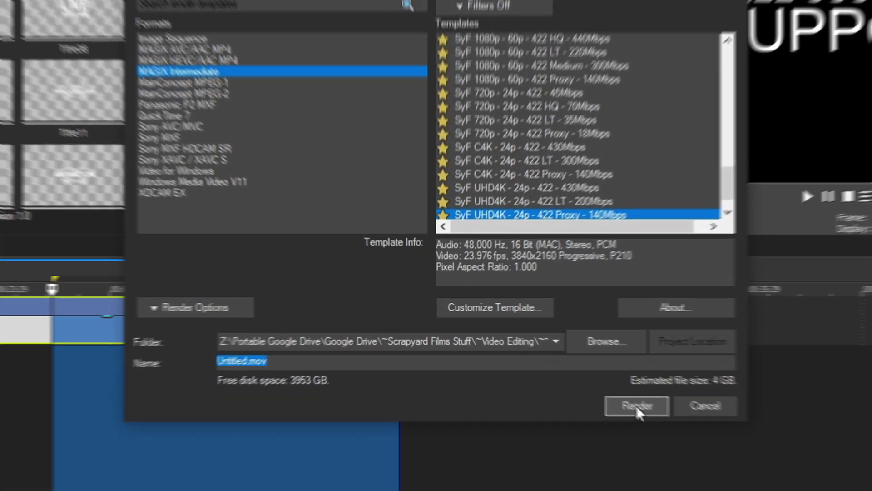
pyautogui.click(544, 358)
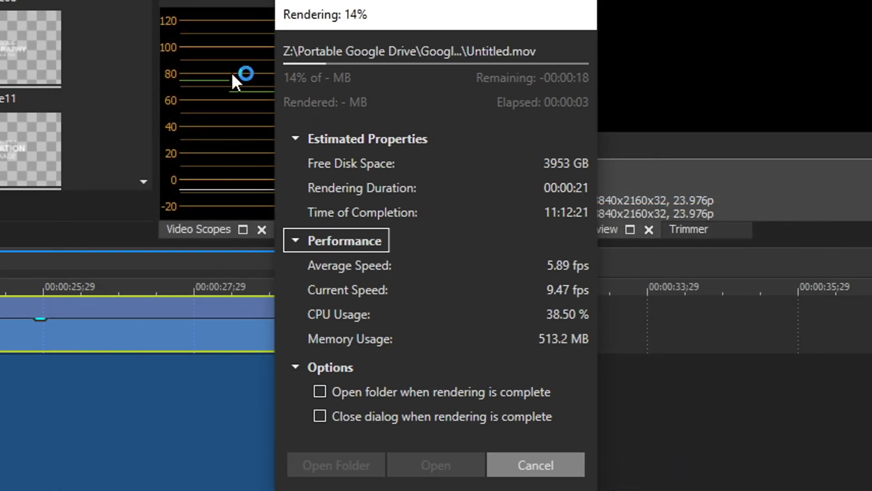